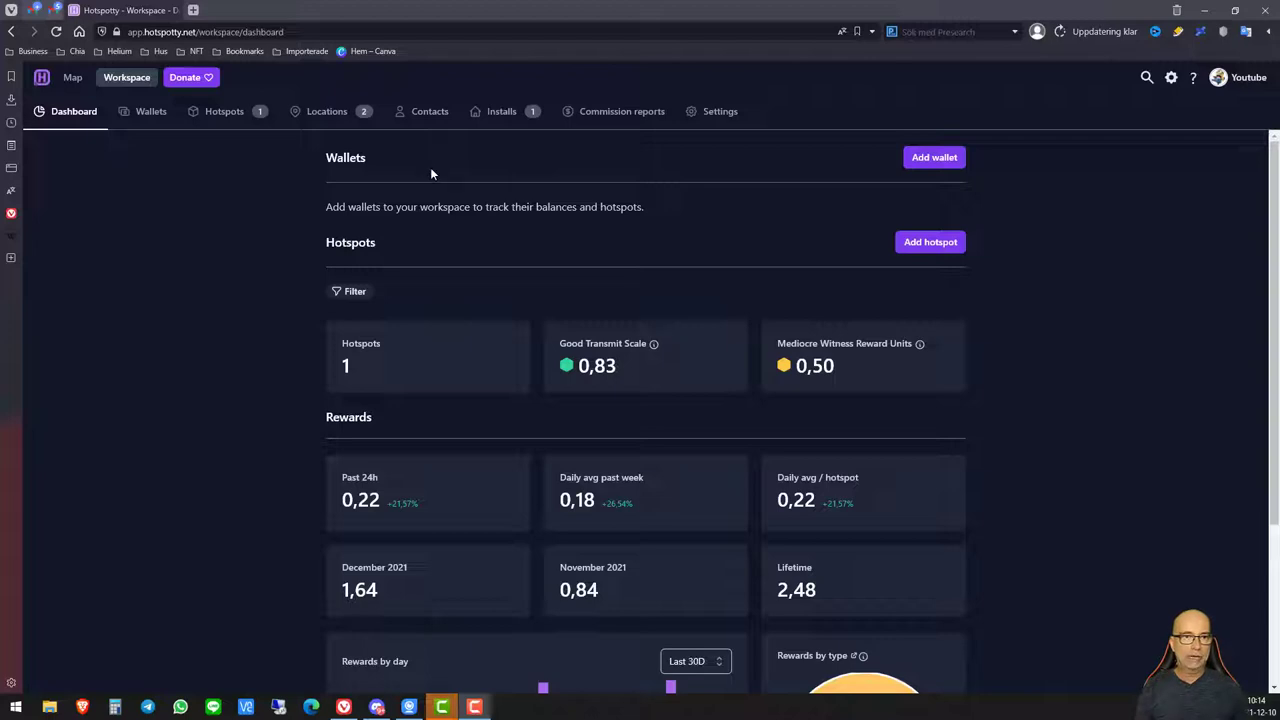
Step: Start a new contact in the workspace's contacts and enter the contact's full name, leaving the email empty
left_click(430, 112)
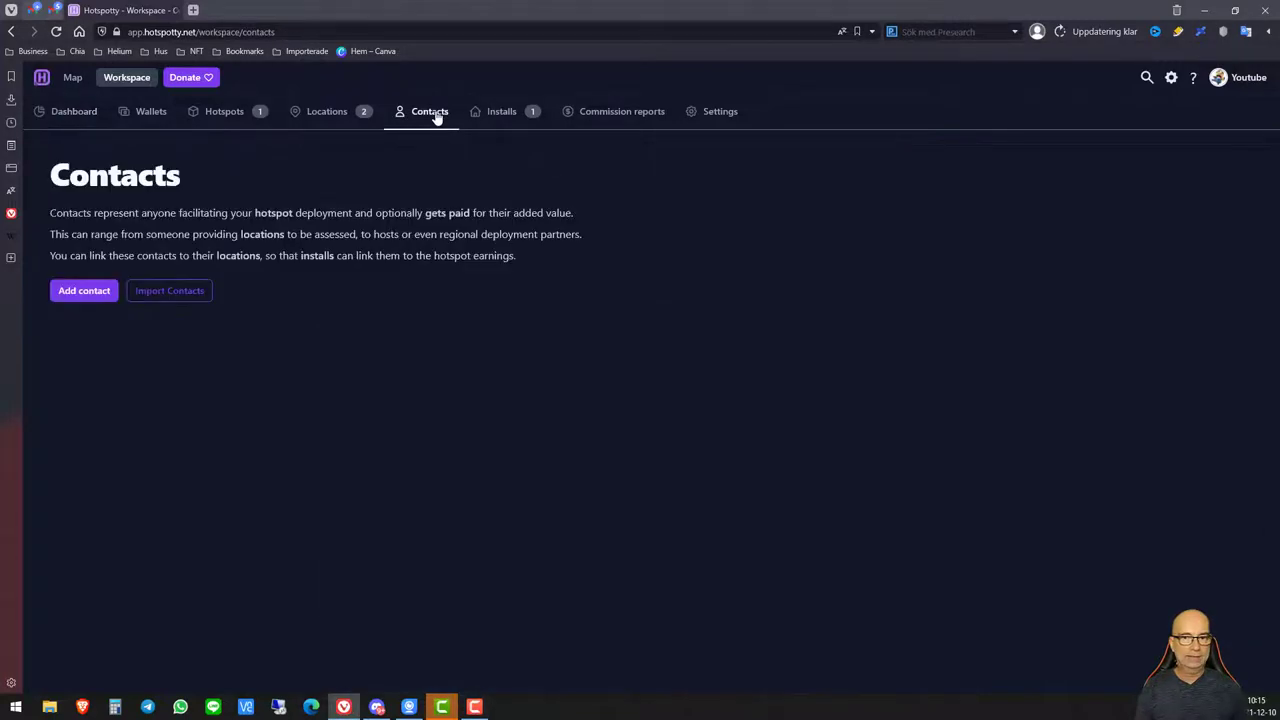
left_click(84, 291)
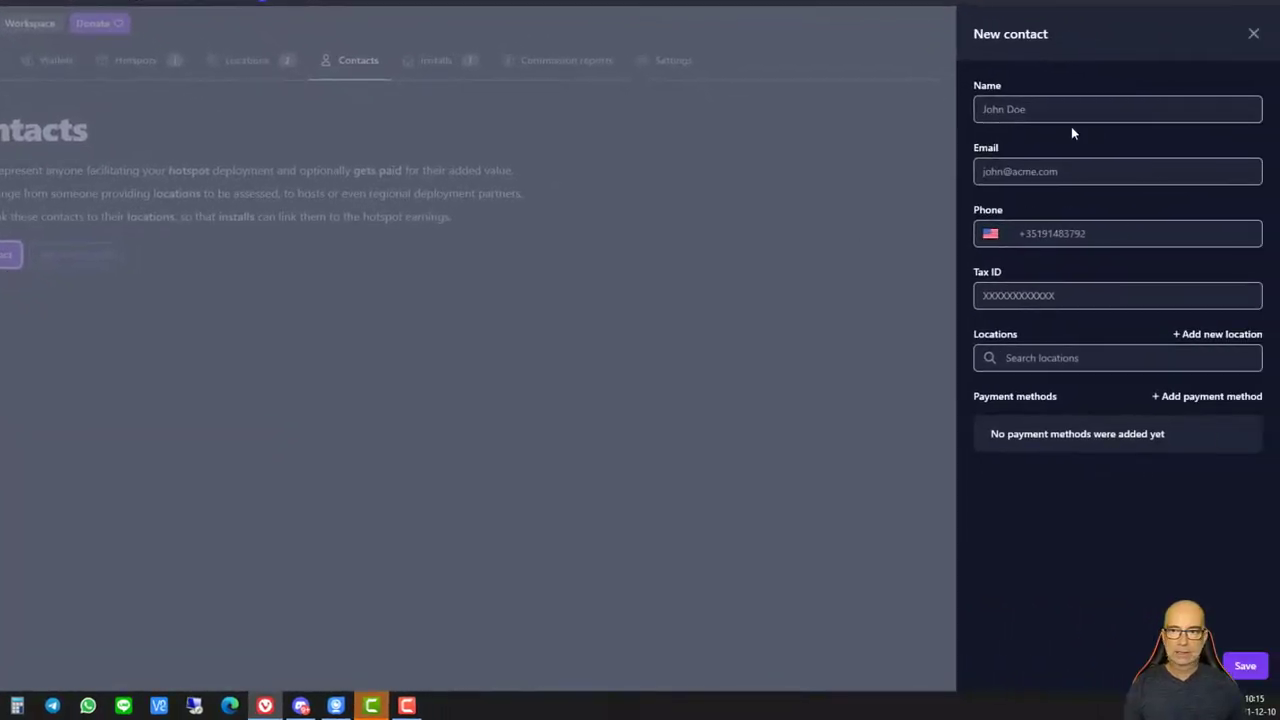
left_click(1050, 109)
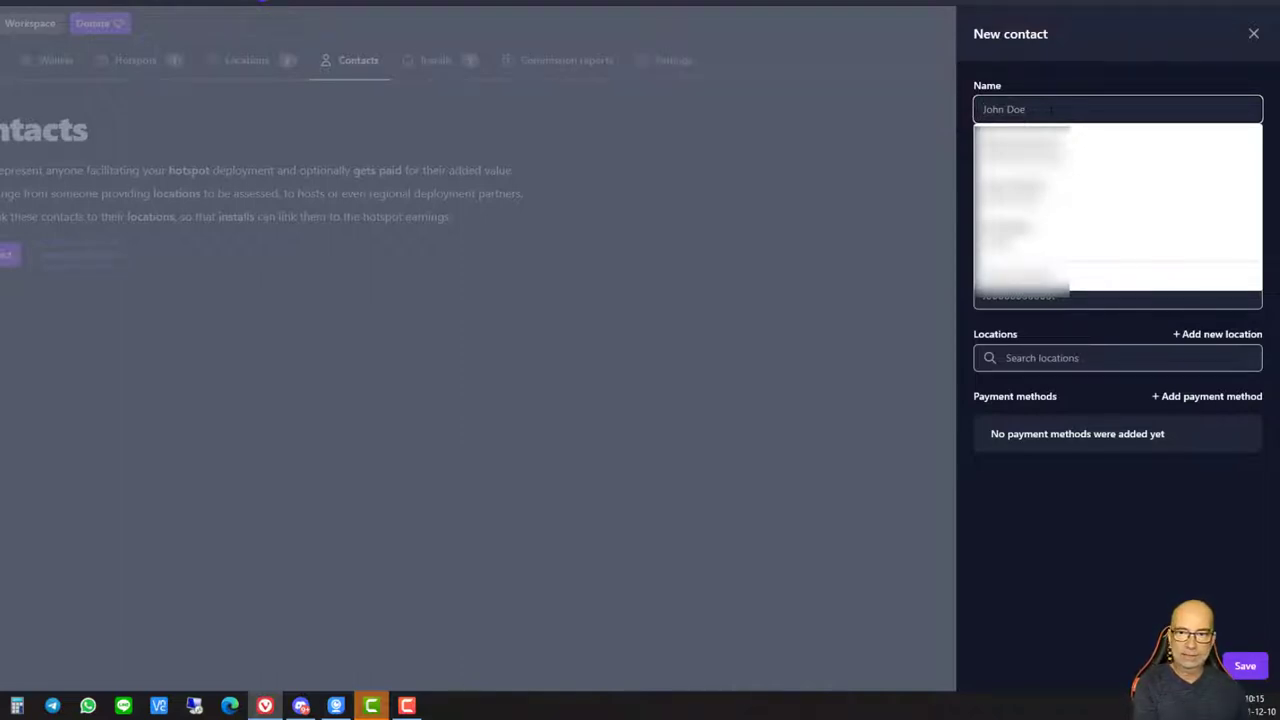
type("Dona")
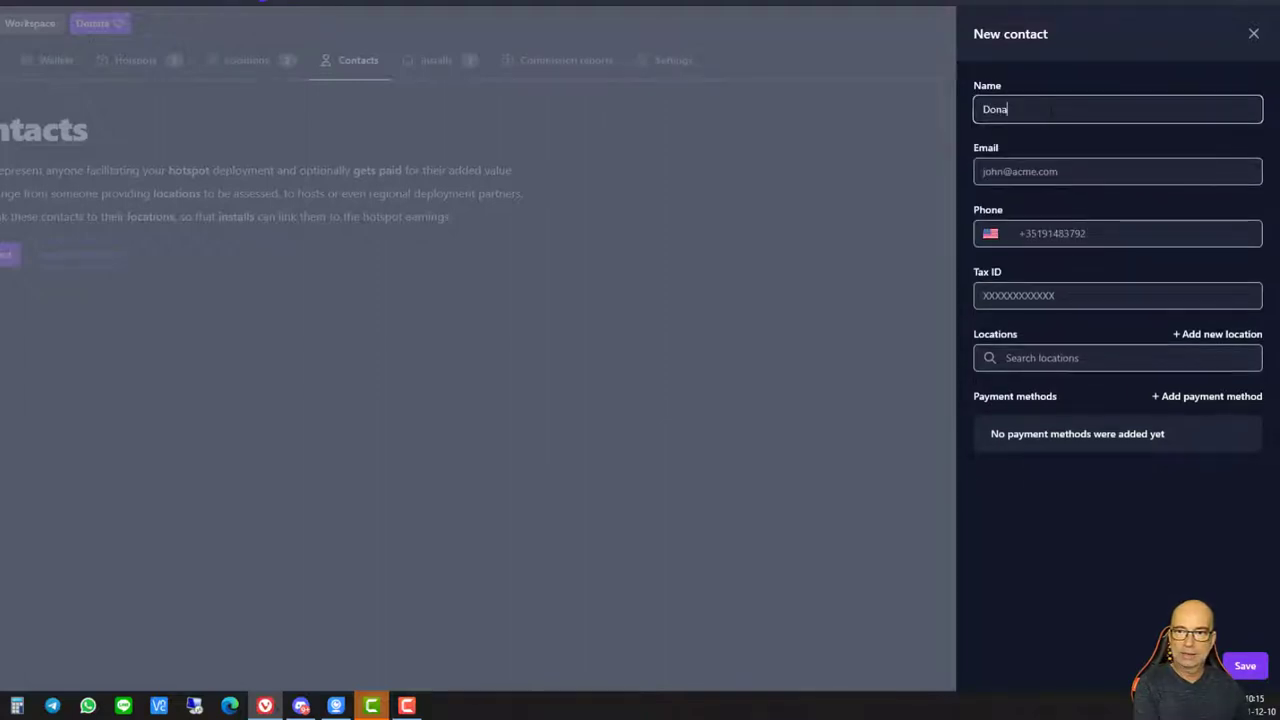
type("ld Duck")
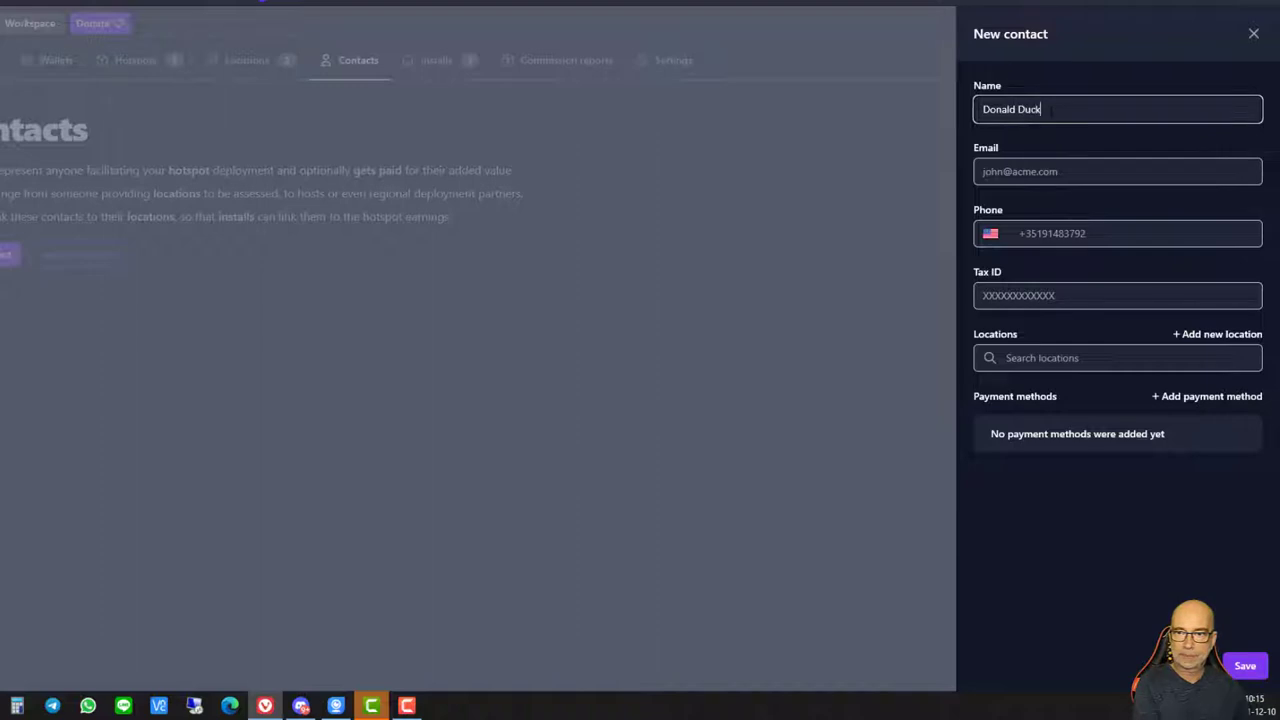
left_click(1117, 171)
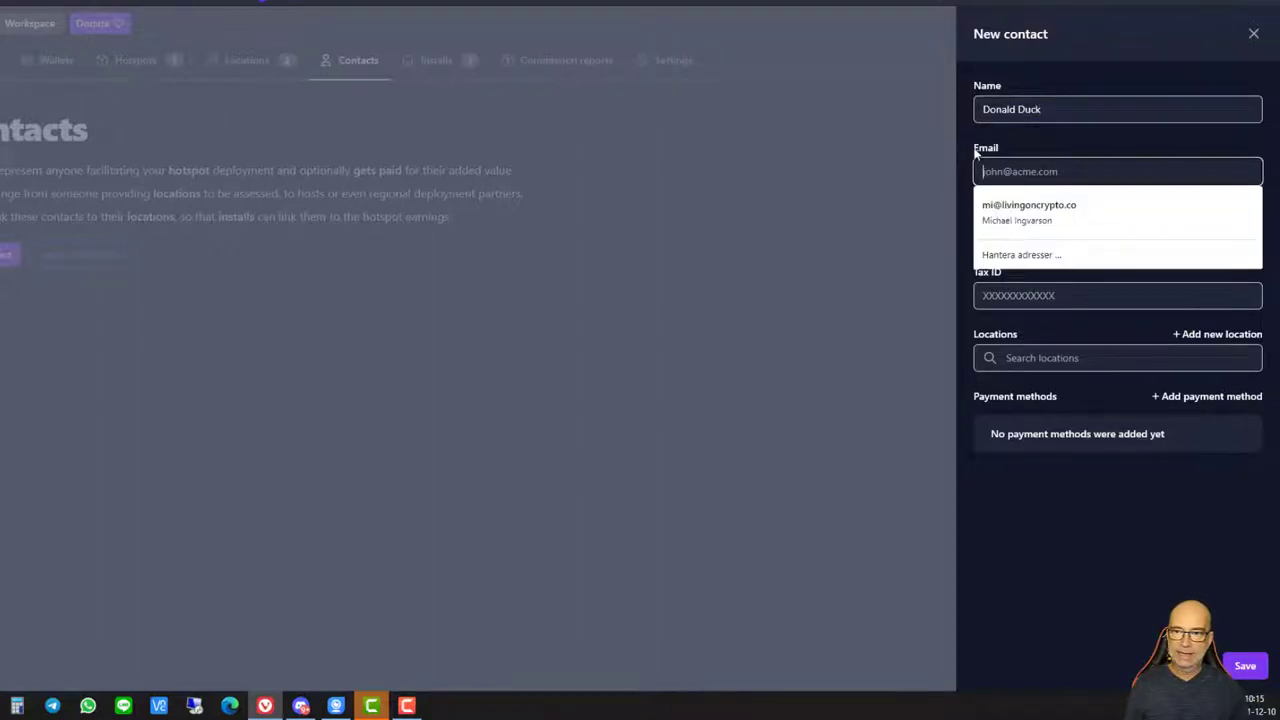
key("Escape")
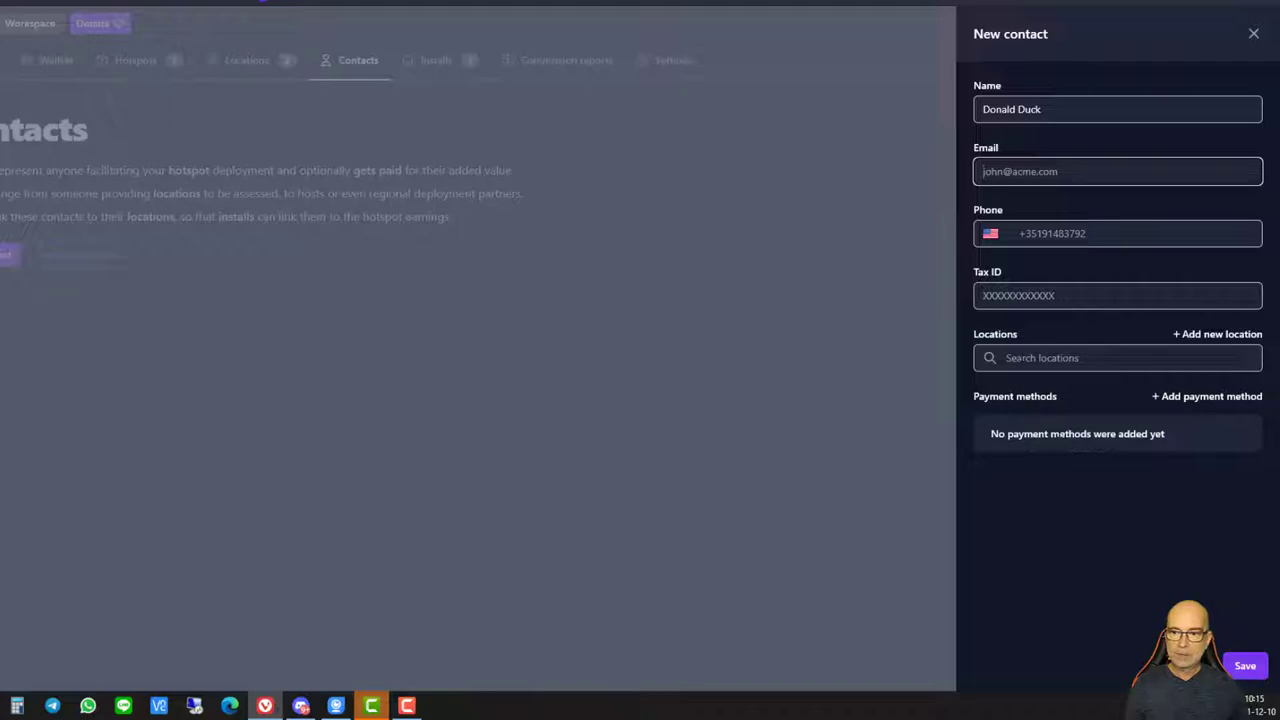
Step: Start a new payment method for the contact and name it "Helium wallet"
left_click(1195, 399)
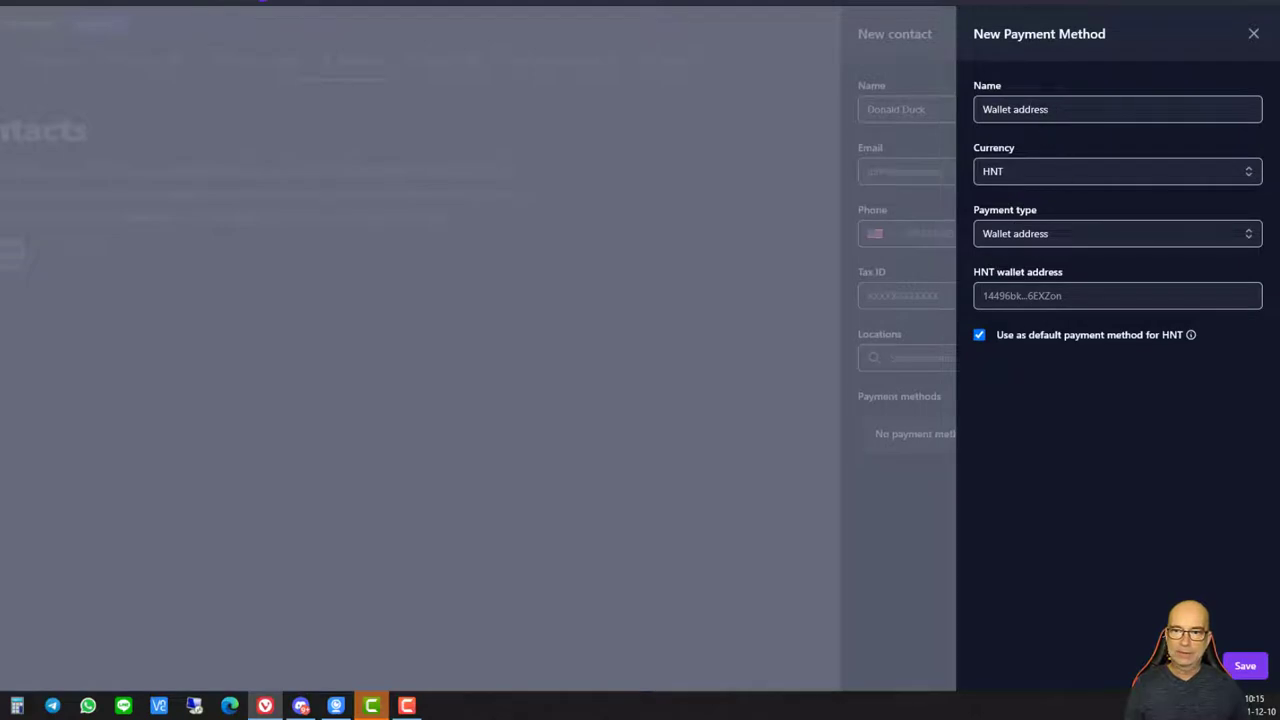
double_click(1101, 122)
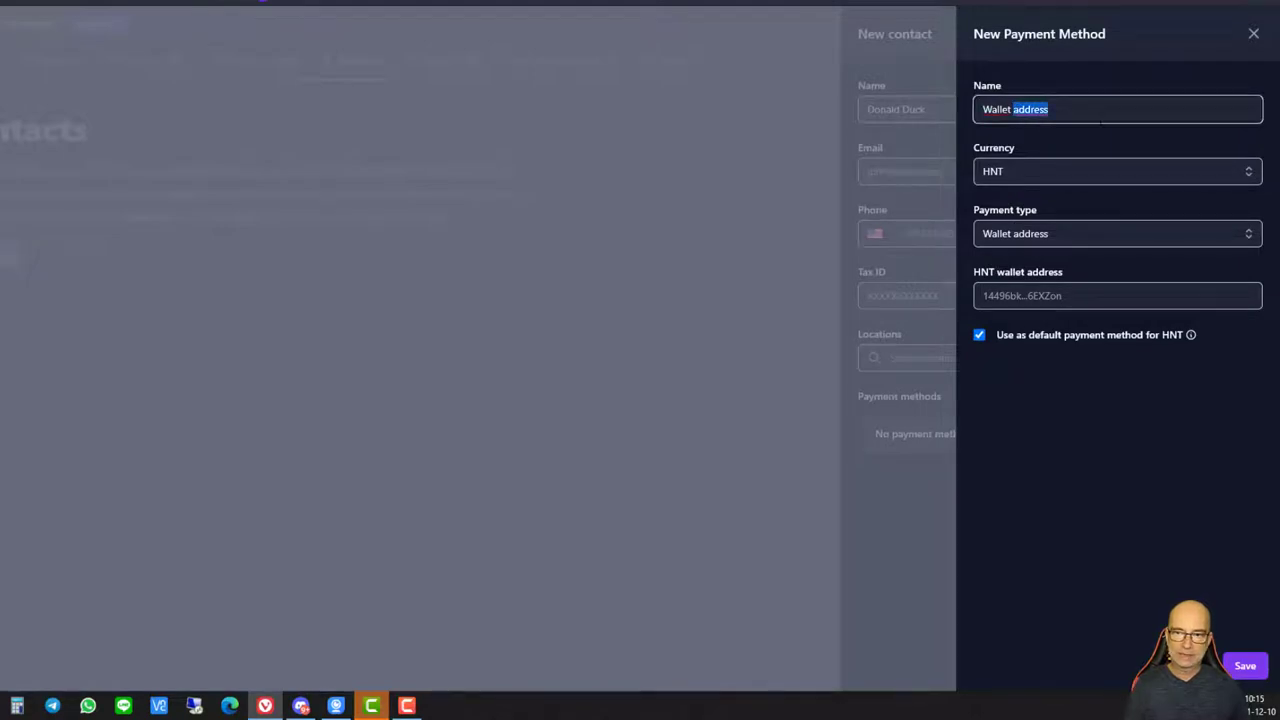
key("BackSpace")
key("BackSpace")
key("BackSpace")
key("BackSpace")
key("BackSpace")
key("BackSpace")
key("BackSpace")
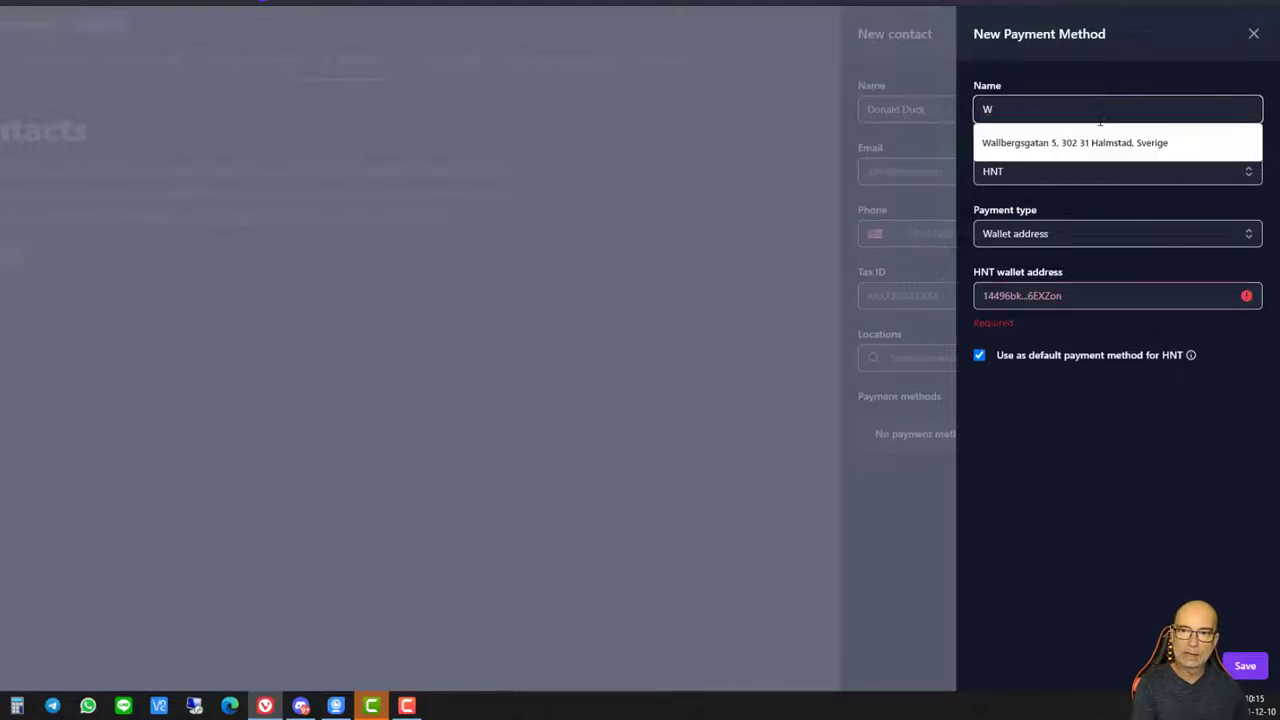
key("BackSpace")
type("Helium")
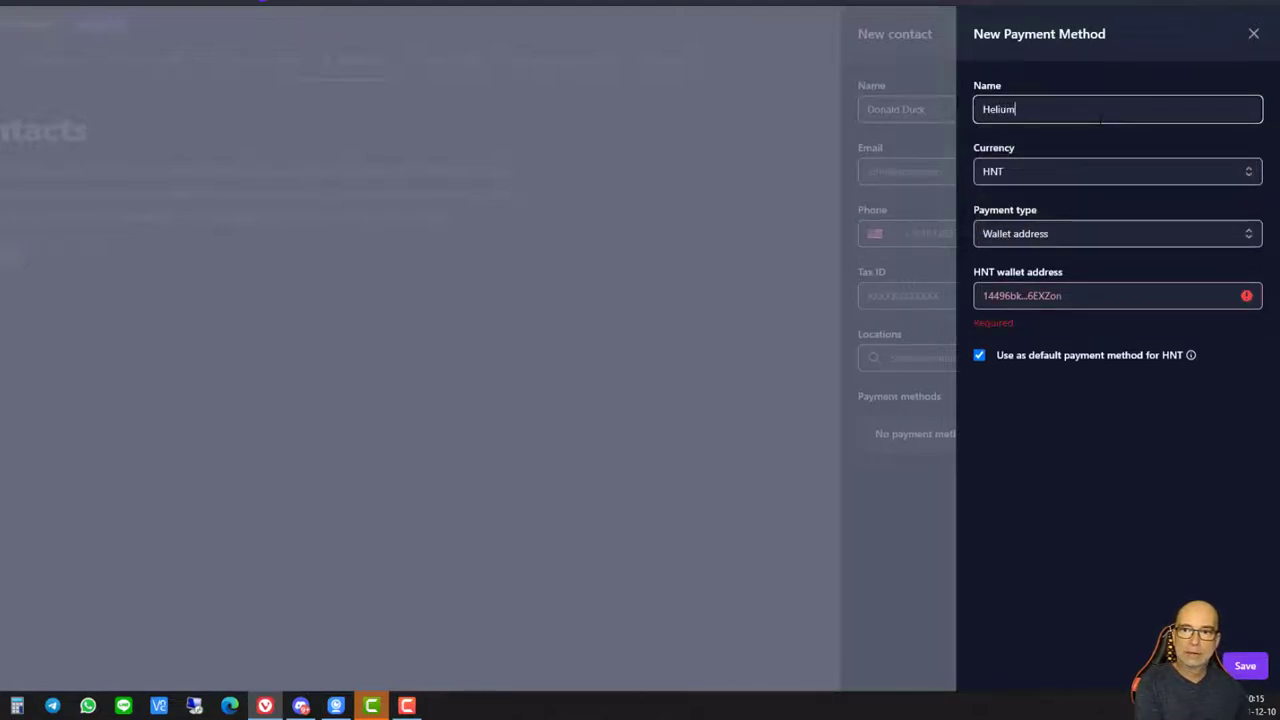
type(" wallet")
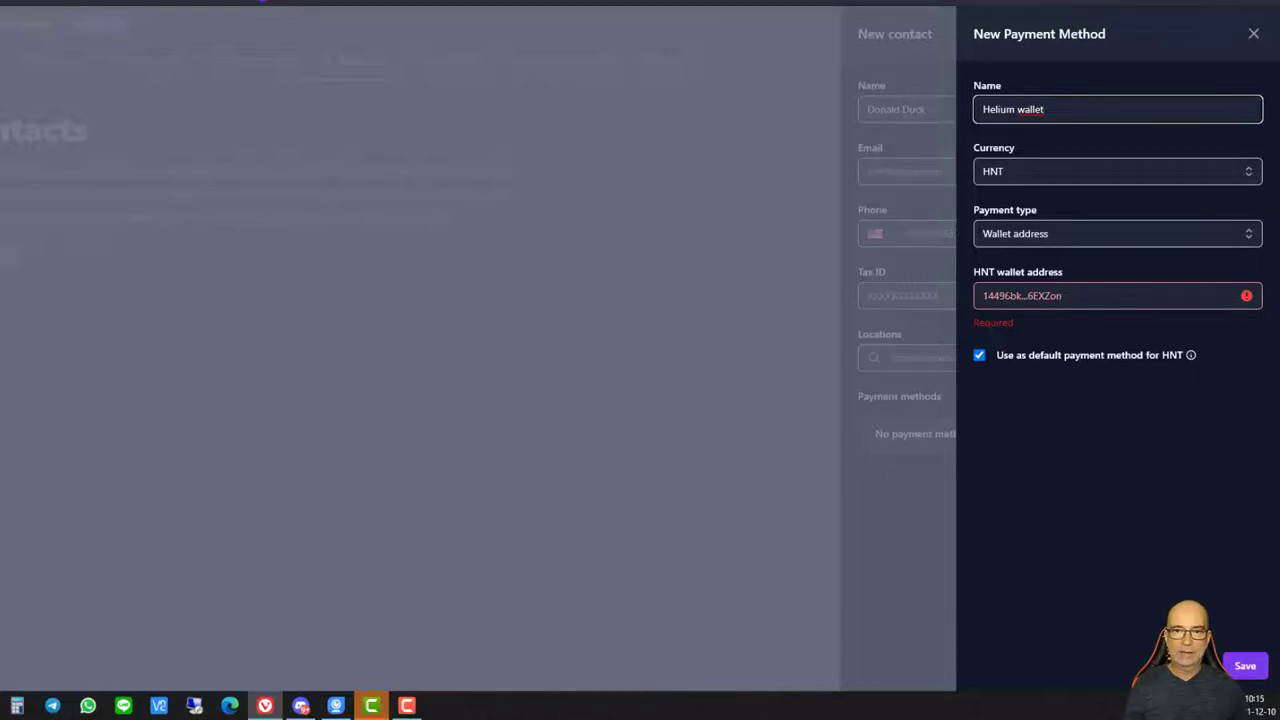
Step: Paste the HNT wallet address into the payment method, then save the payment method and the contact
left_click(1020, 295)
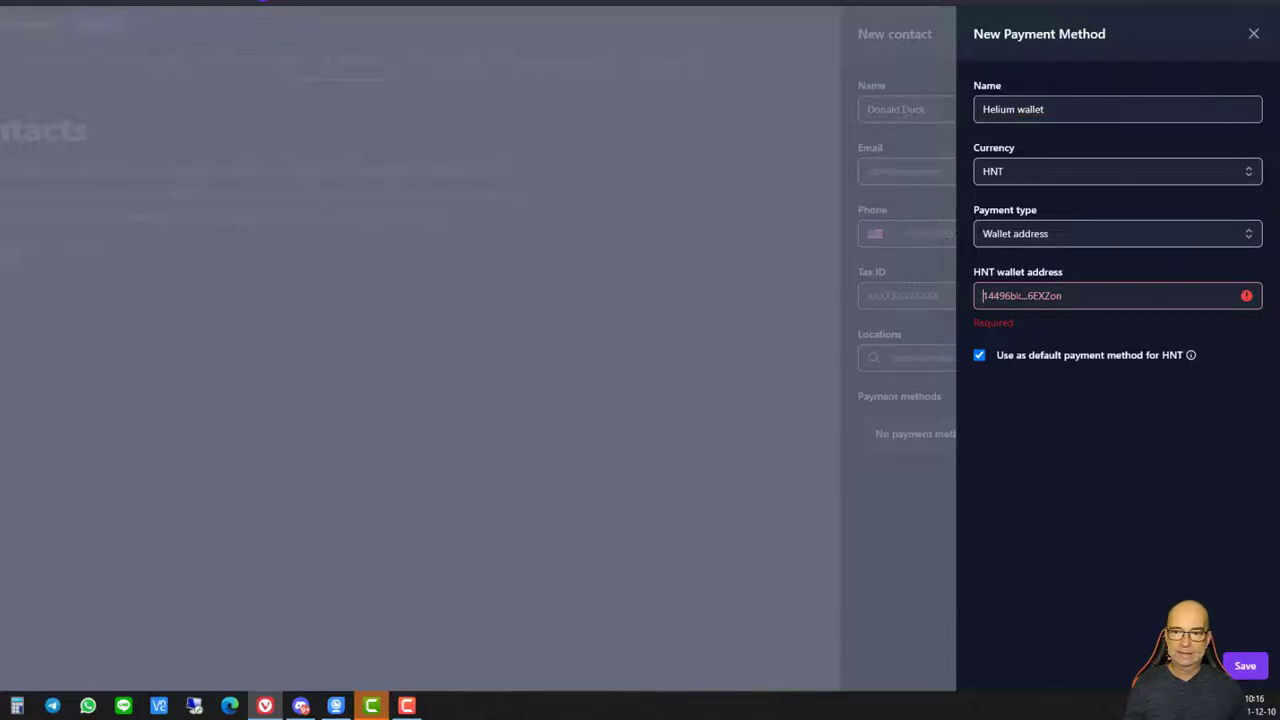
right_click(1018, 295)
left_click(1116, 426)
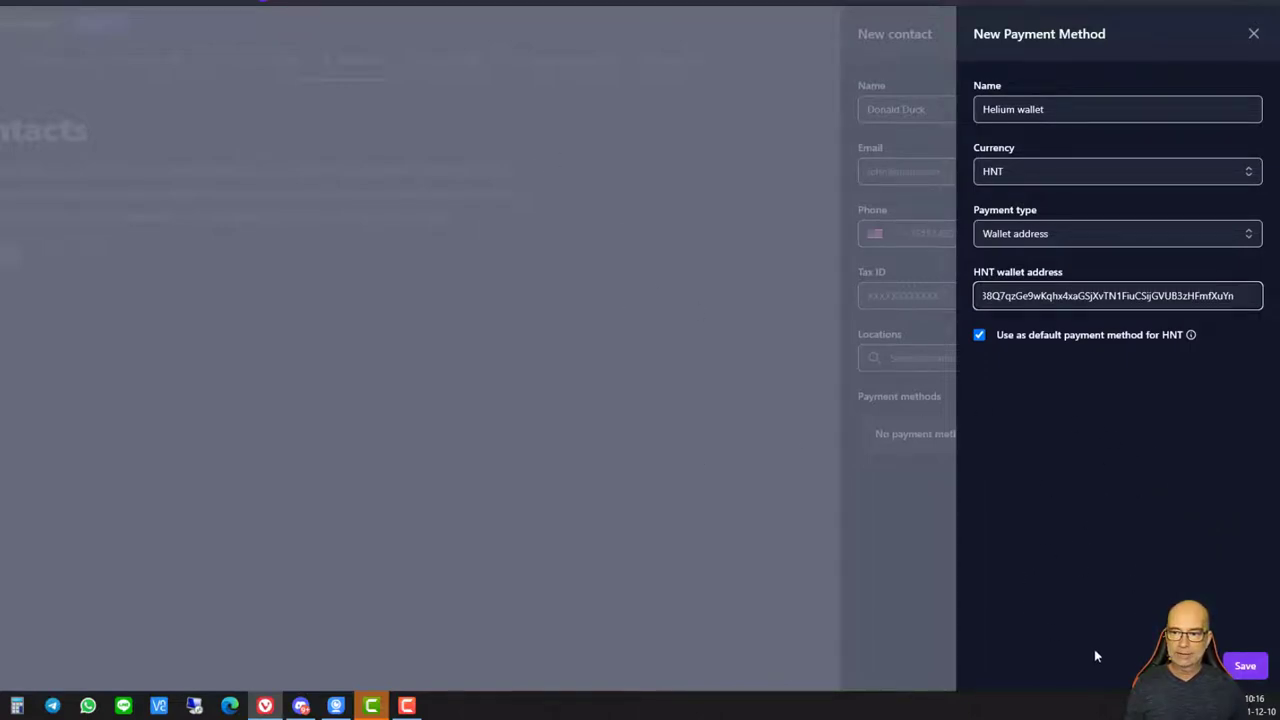
left_click(1248, 668)
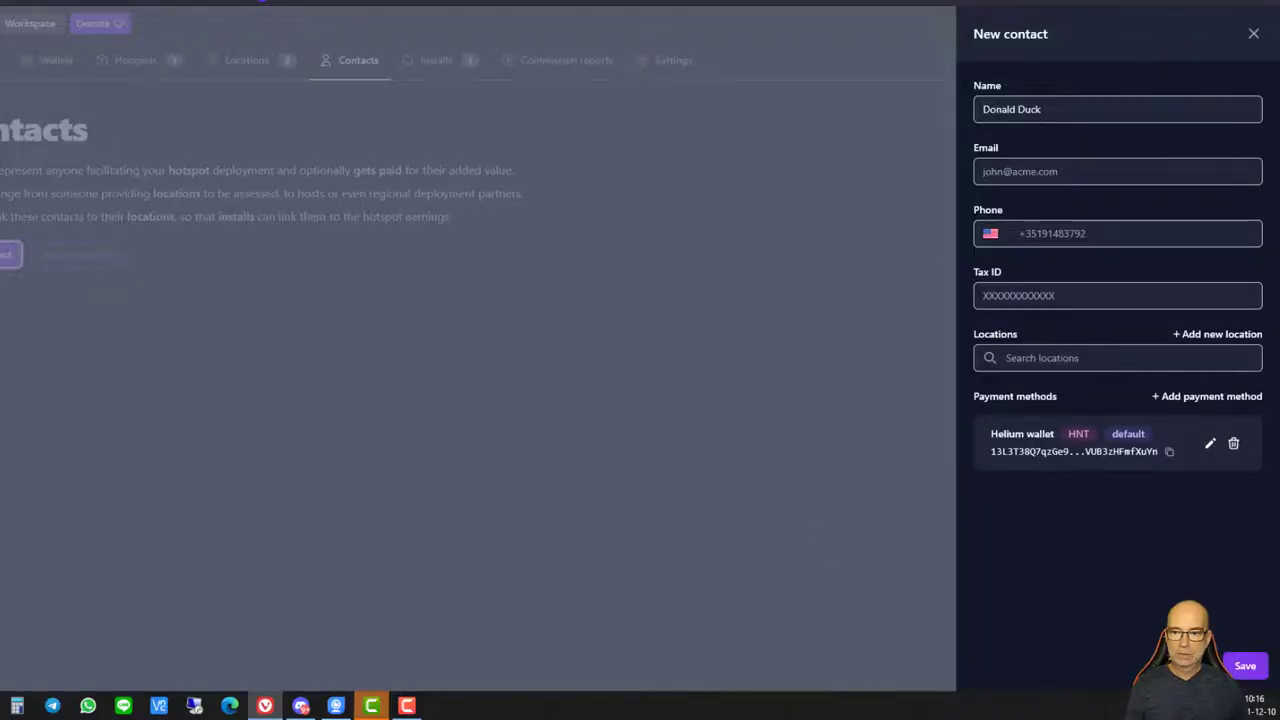
left_click(1245, 665)
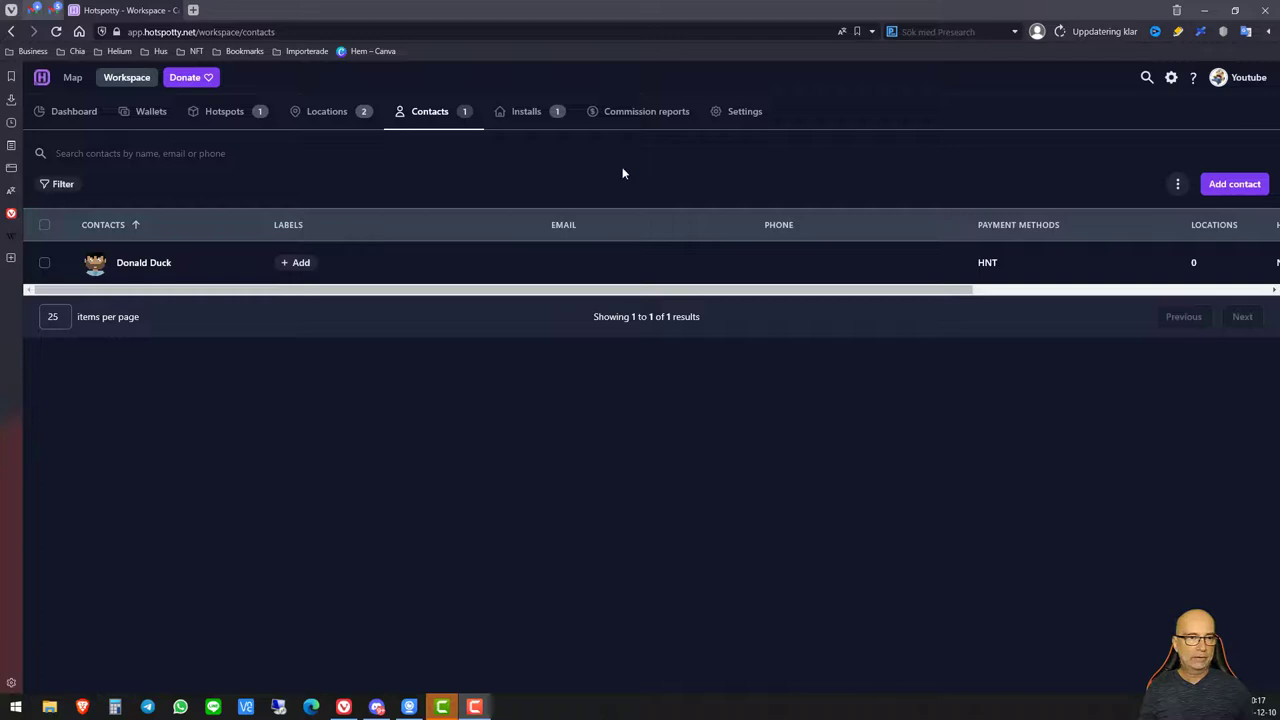
Step: Open the form for a second new contact
left_click(1235, 186)
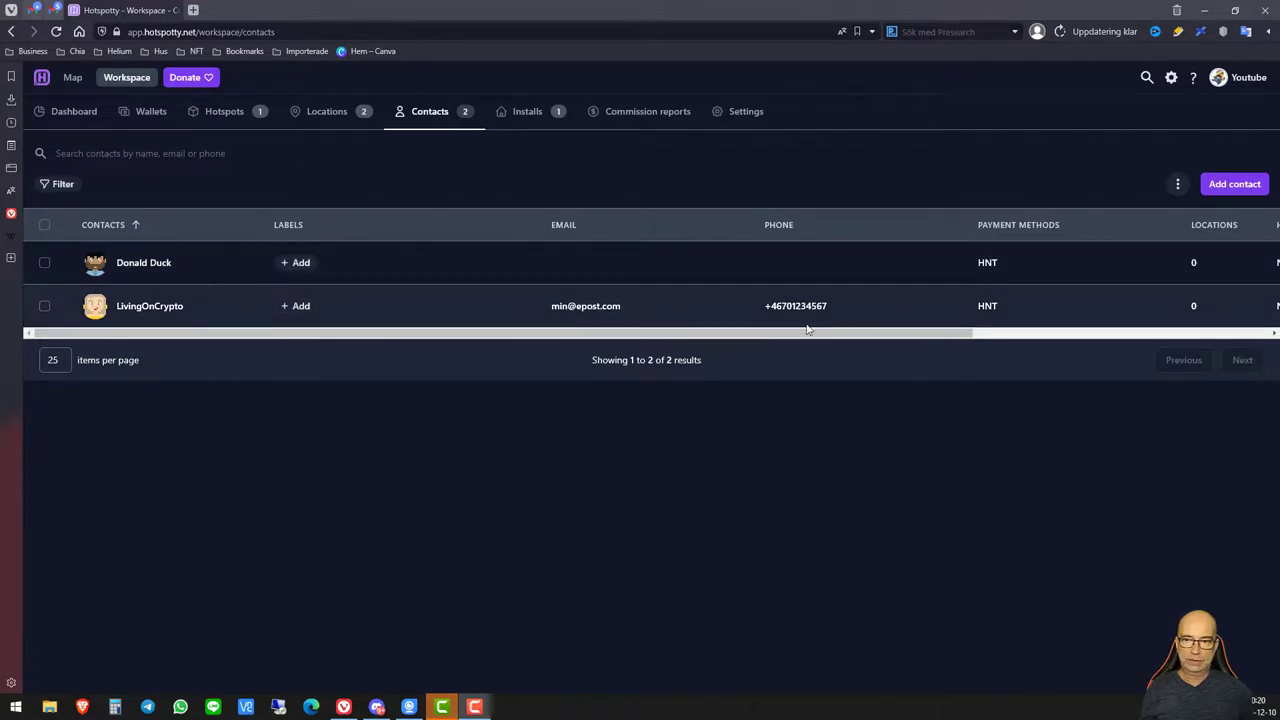
Step: Hide the Phone and Email columns in the contacts table
scroll(700, 338, "right", 2)
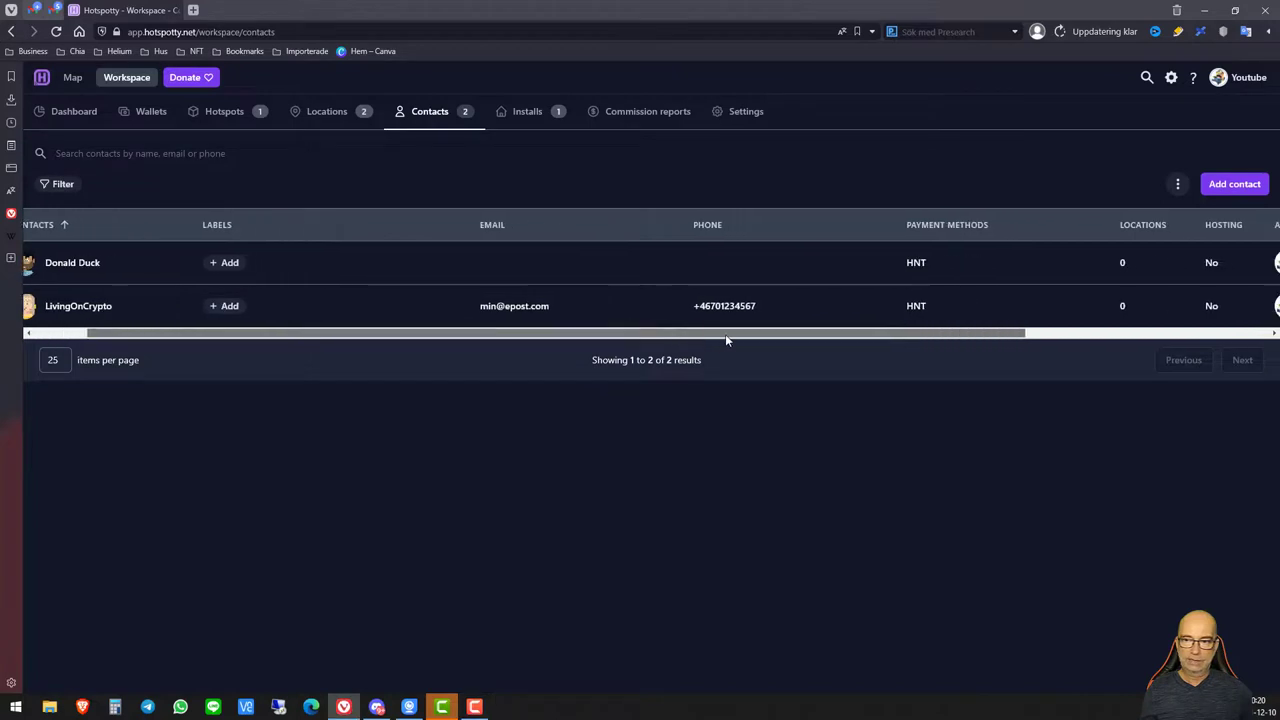
left_click_drag(726, 334, 977, 350)
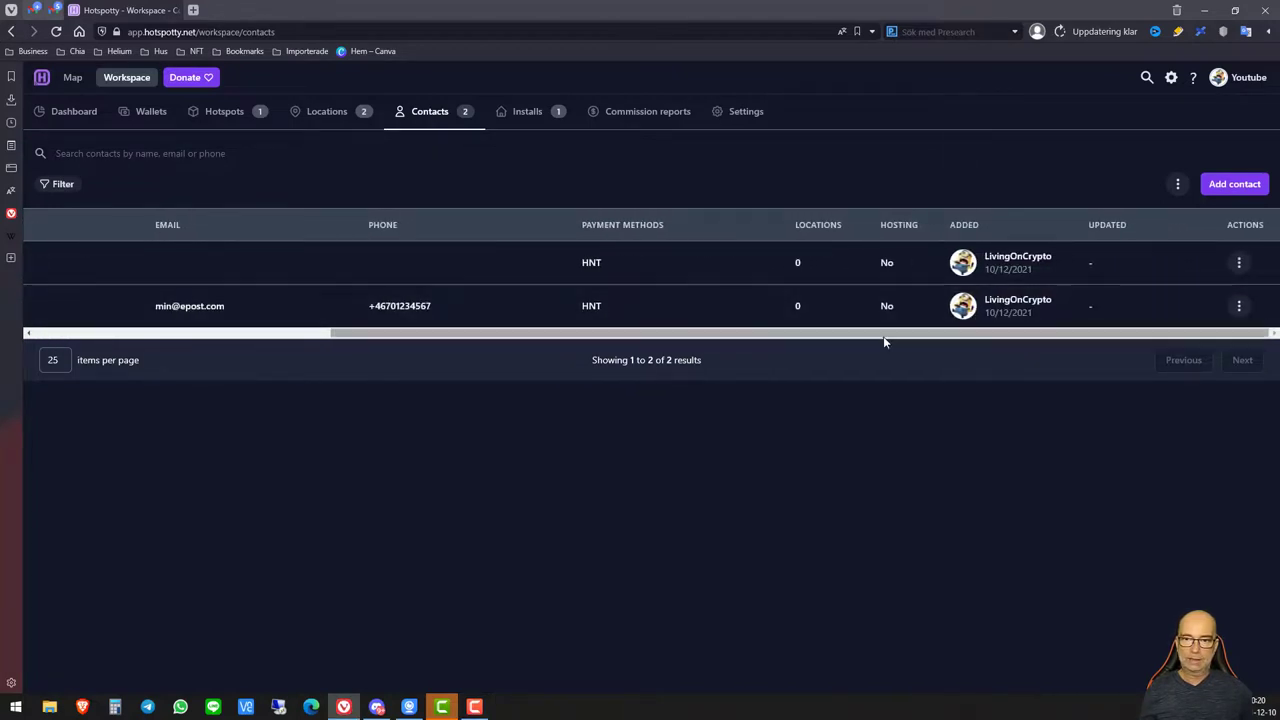
left_click(1177, 184)
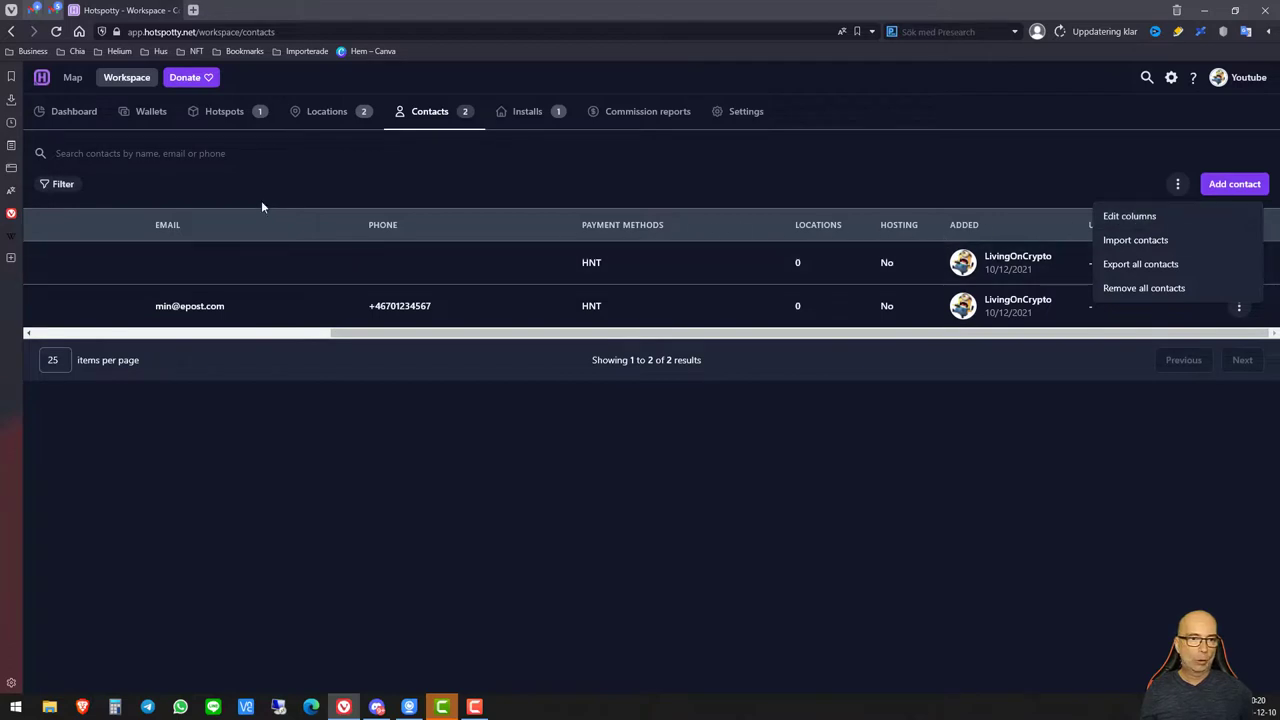
left_click(1129, 215)
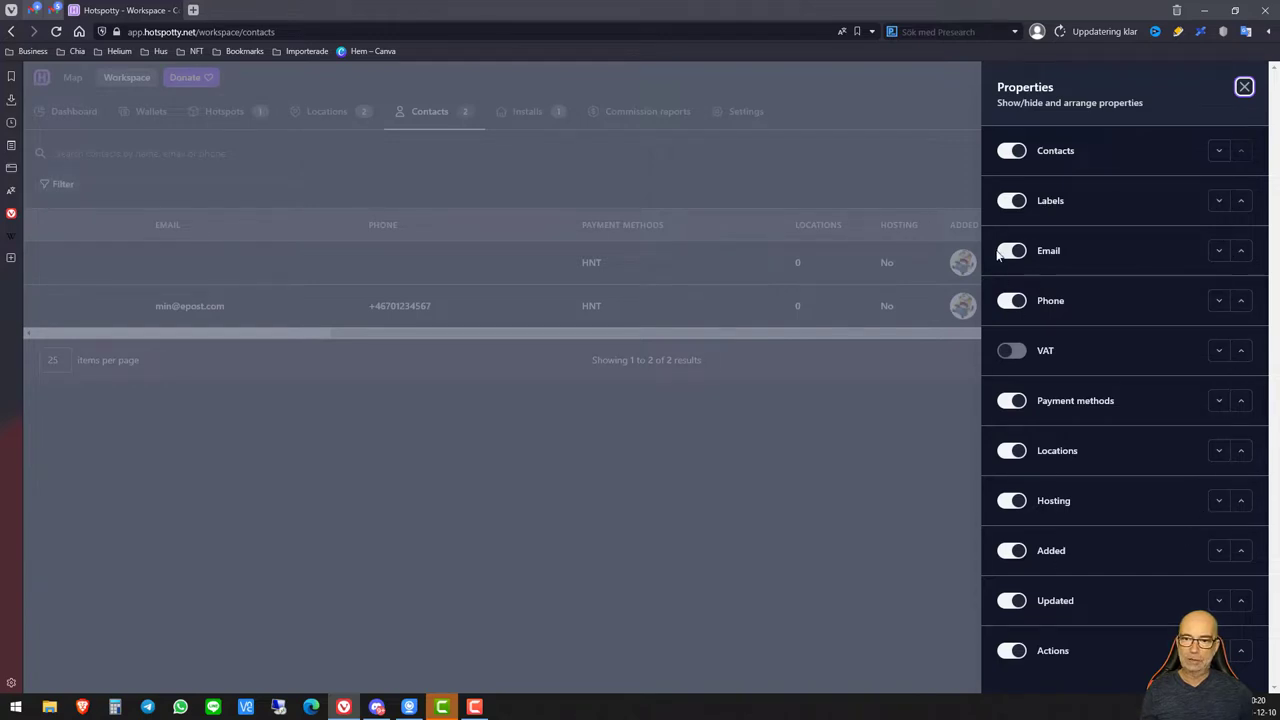
left_click(1010, 304)
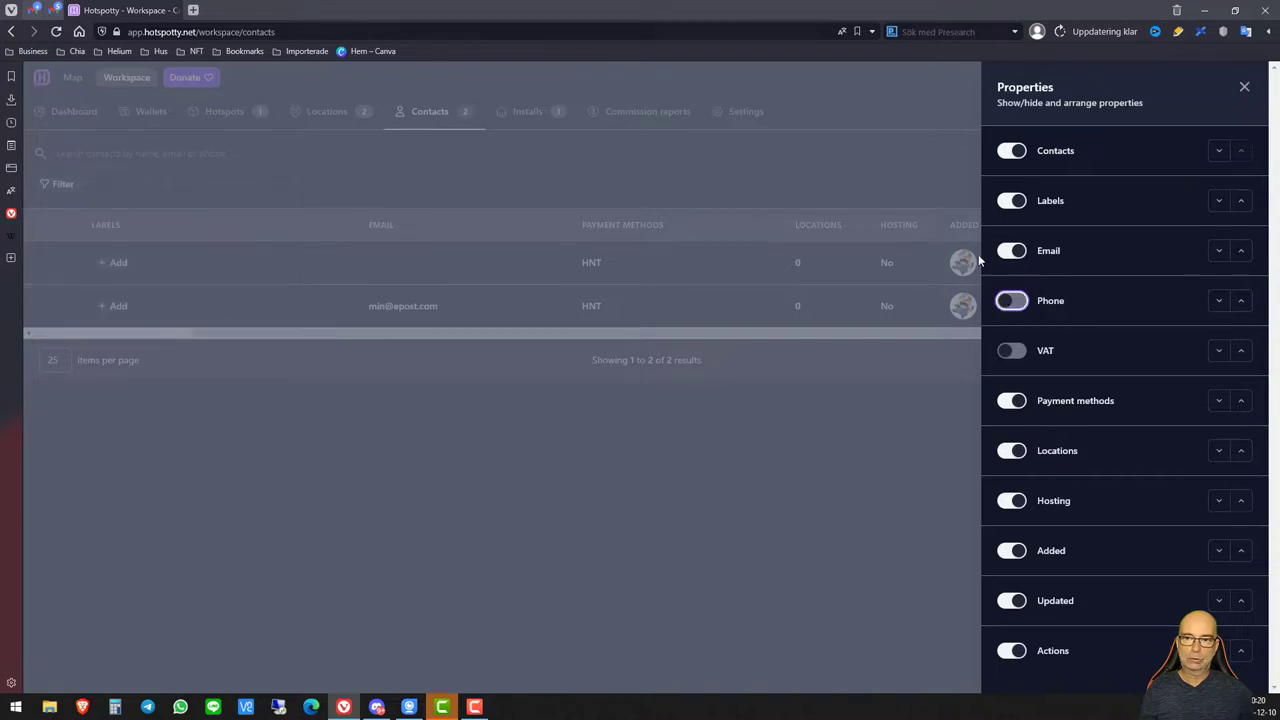
left_click(1010, 251)
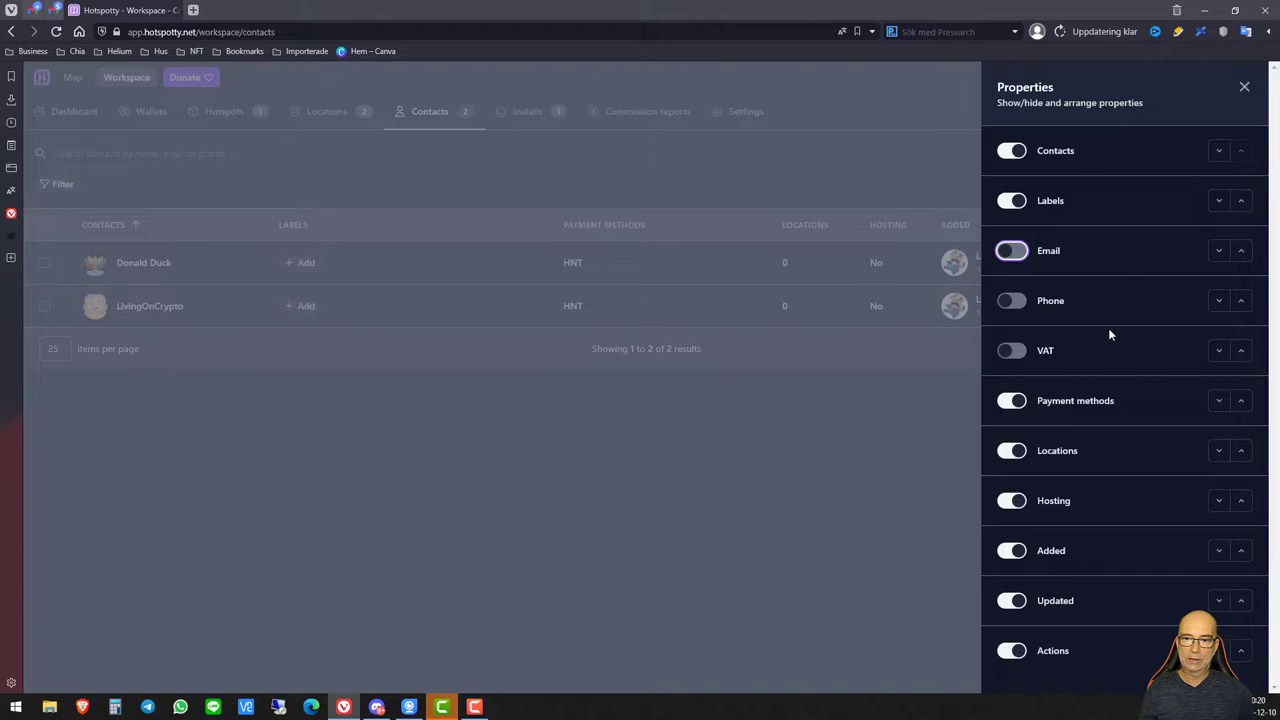
Step: Move the Payment methods column up to directly below Labels in the column order and close the column settings
left_click(1240, 402)
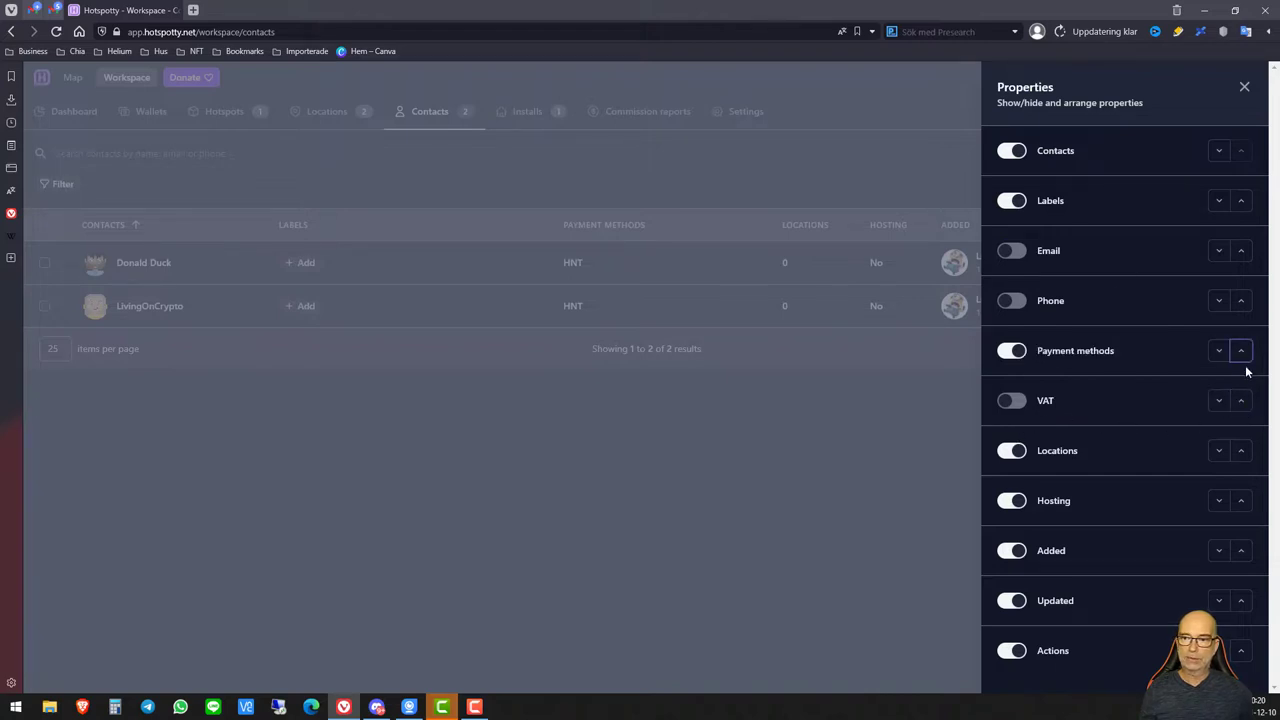
left_click(1241, 352)
left_click(1240, 302)
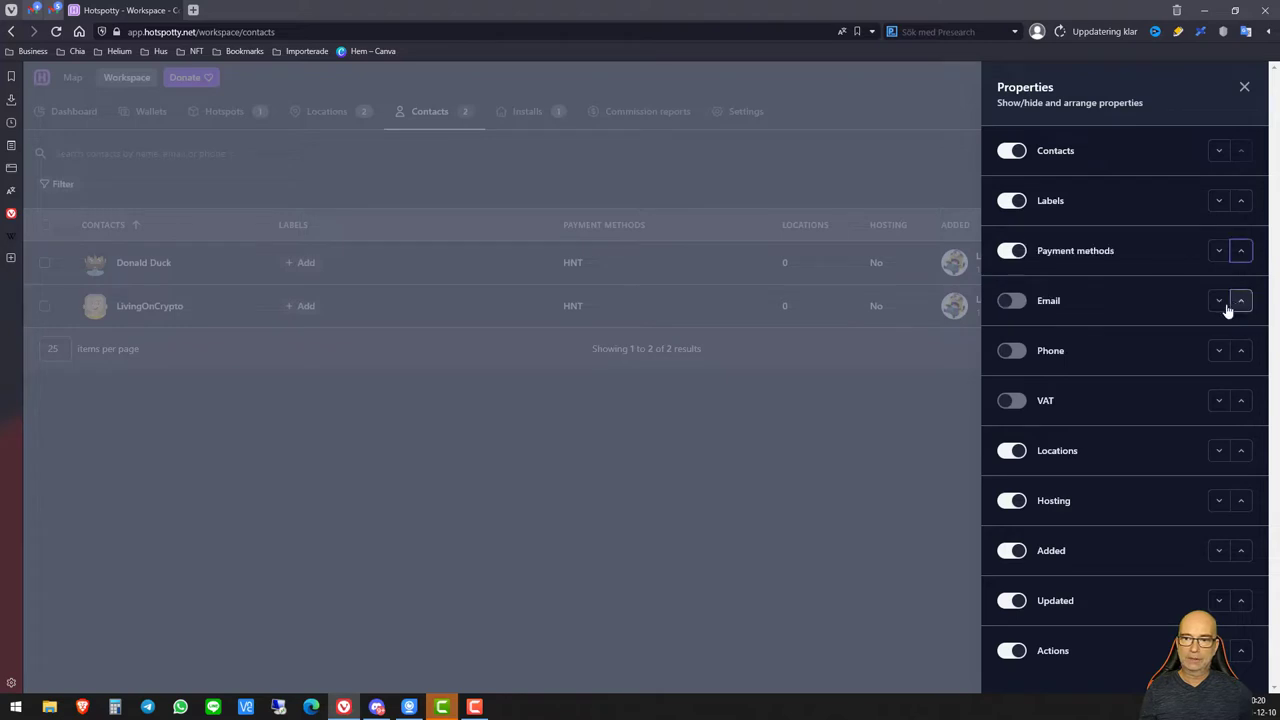
left_click(1243, 88)
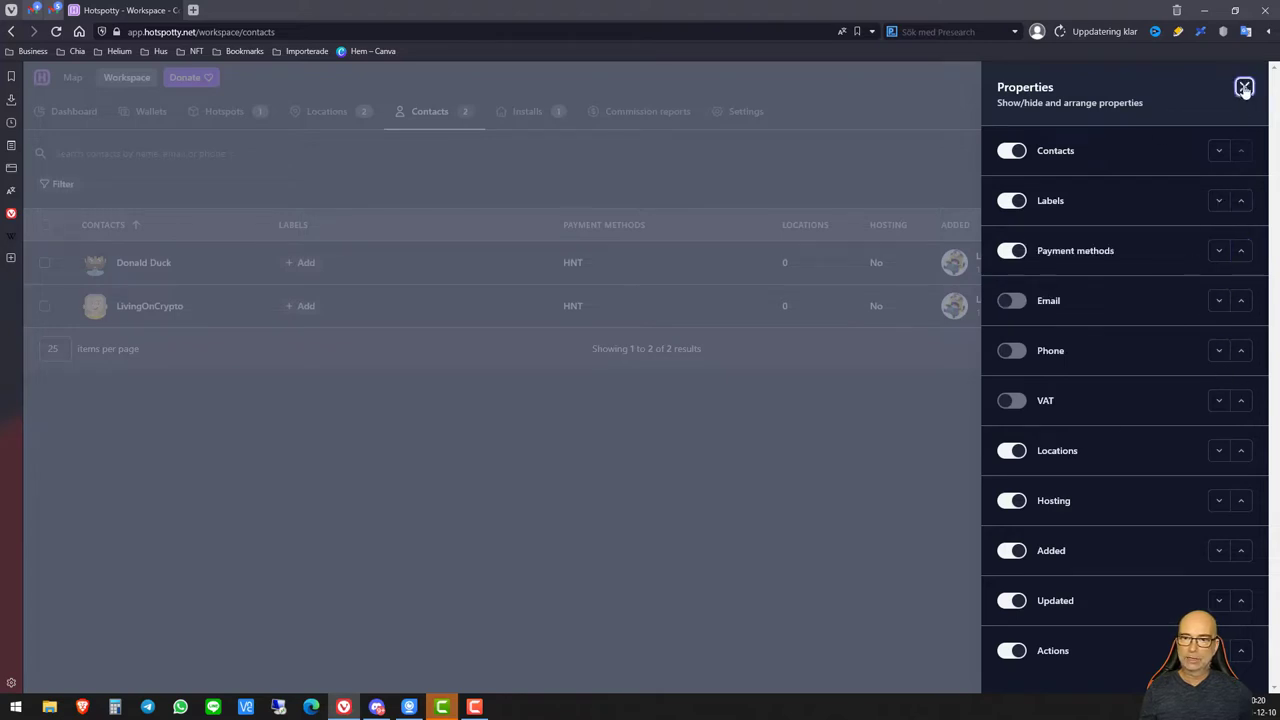